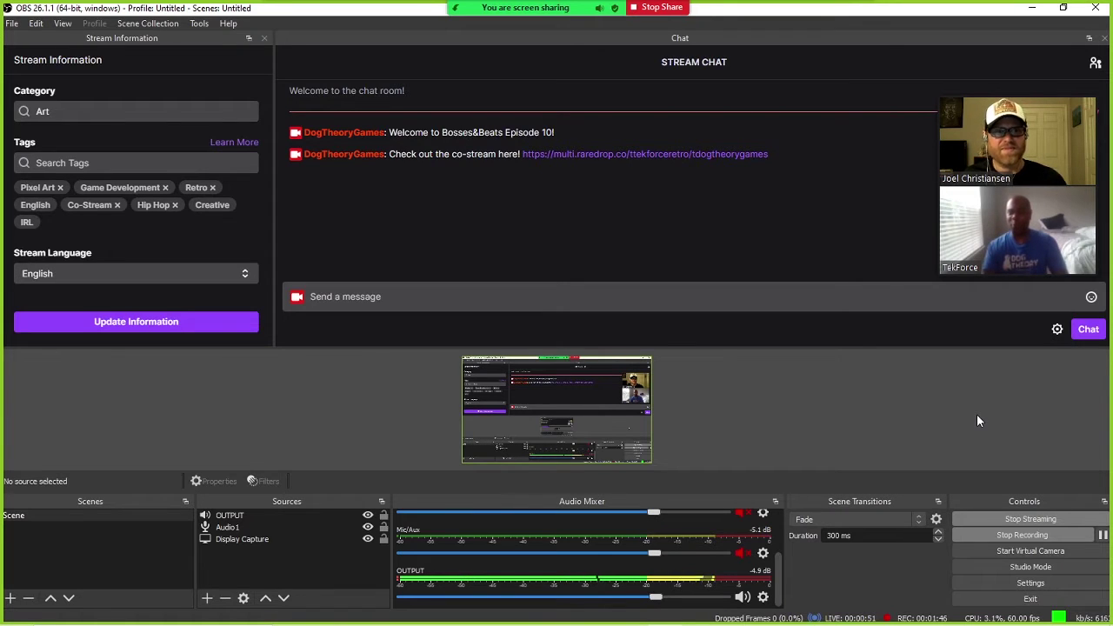
# - Minimize OBS Studio to reveal the BeepBox drum pattern in the browser
pyautogui.moveTo(1072, 127)
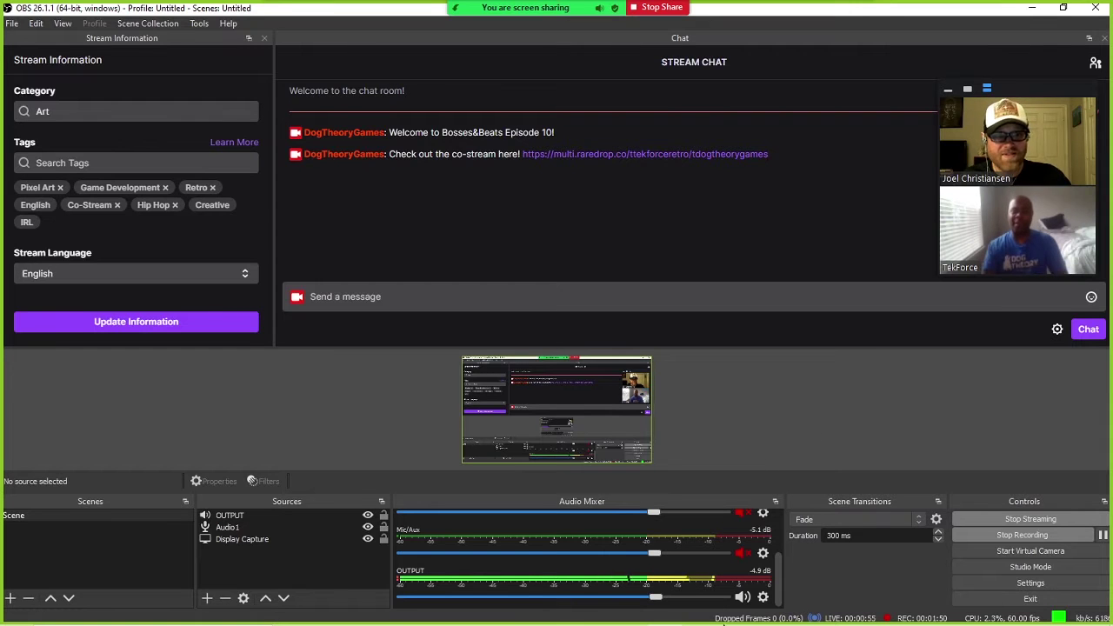
pyautogui.click(1030, 11)
pyautogui.moveTo(1020, 224)
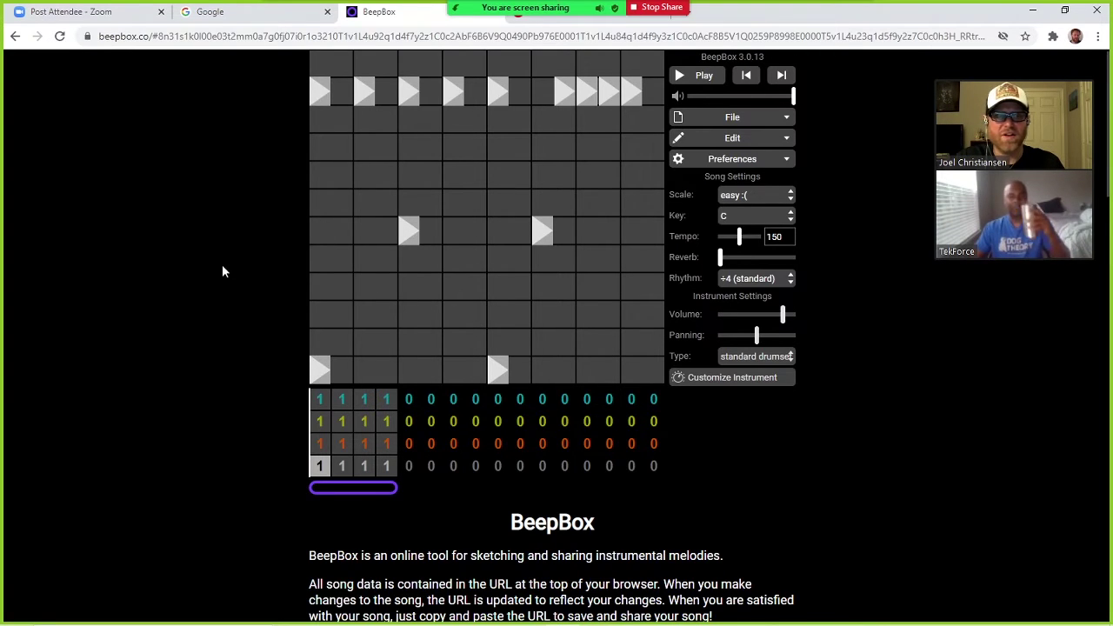
# - With the song playing, add three notes to the ukulele melody and remove two
pyautogui.press('Up')
pyautogui.press('Up')
pyautogui.press('space')
pyautogui.click(476, 135)
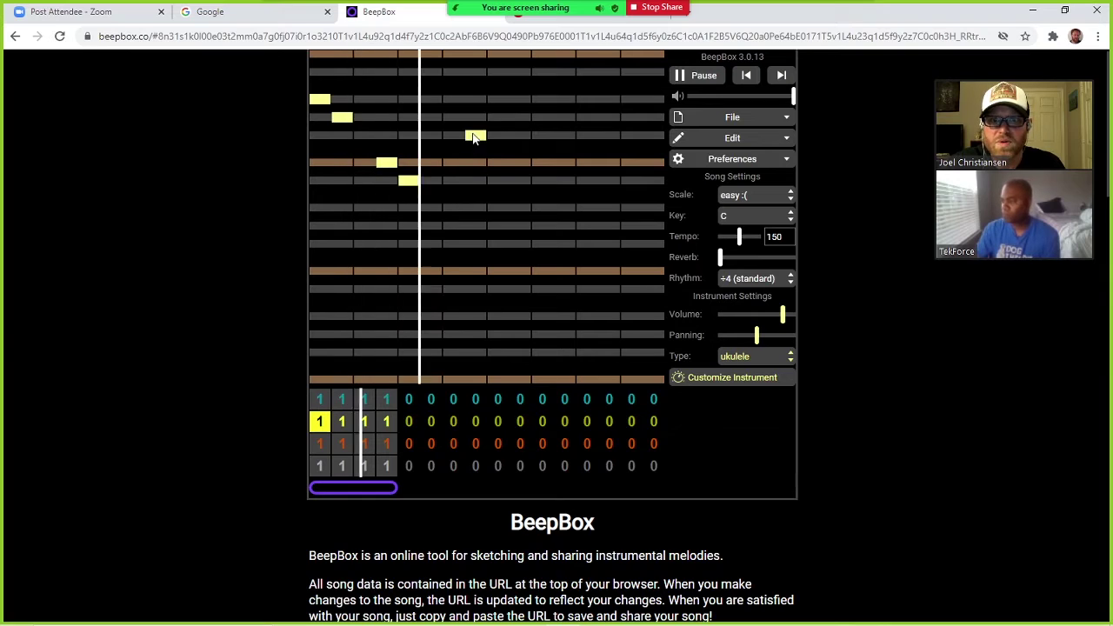
pyautogui.click(520, 98)
pyautogui.click(565, 243)
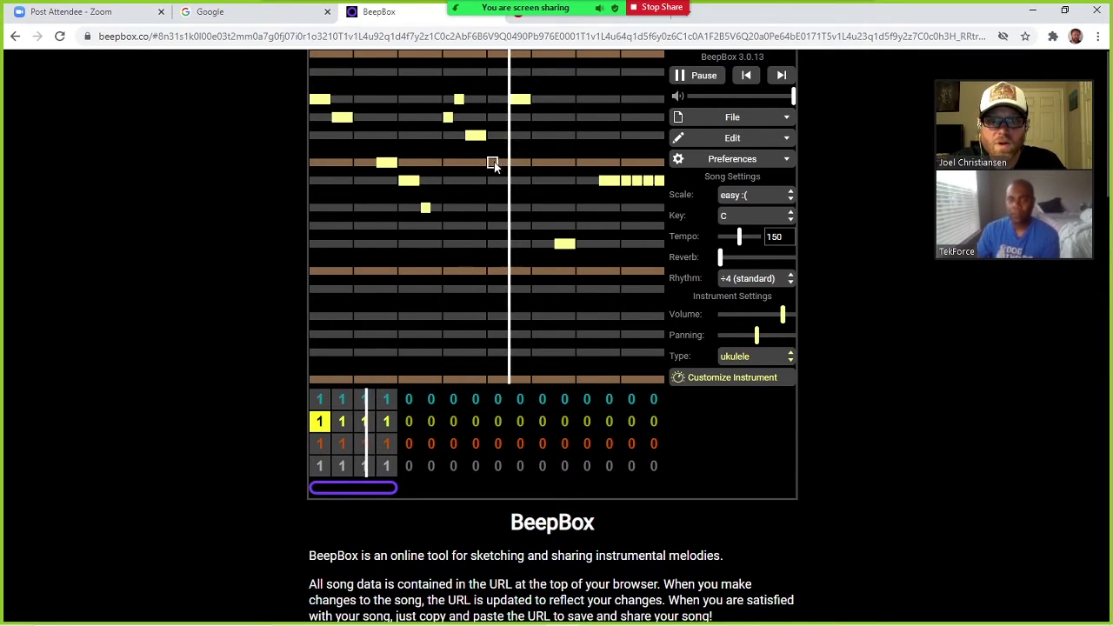
pyautogui.click(348, 122)
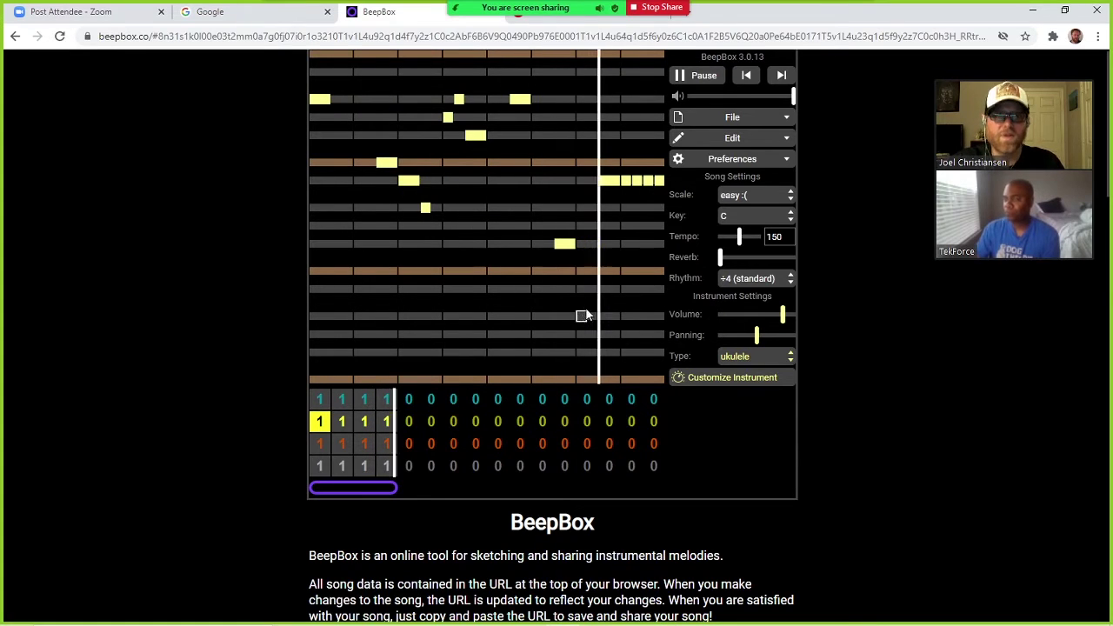
pyautogui.click(648, 180)
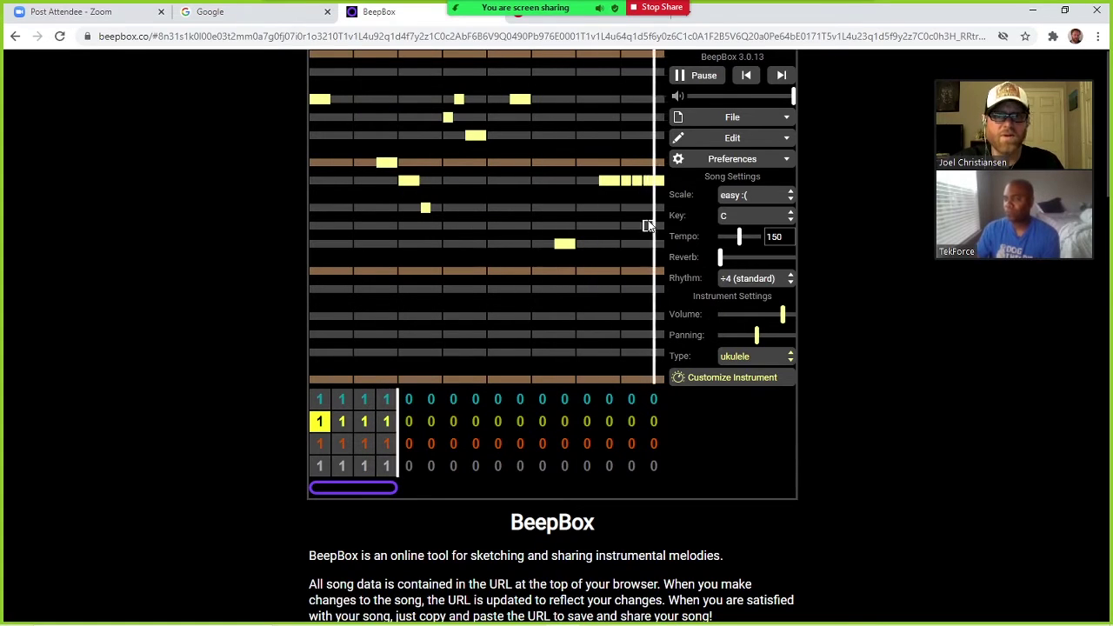
pyautogui.click(686, 77)
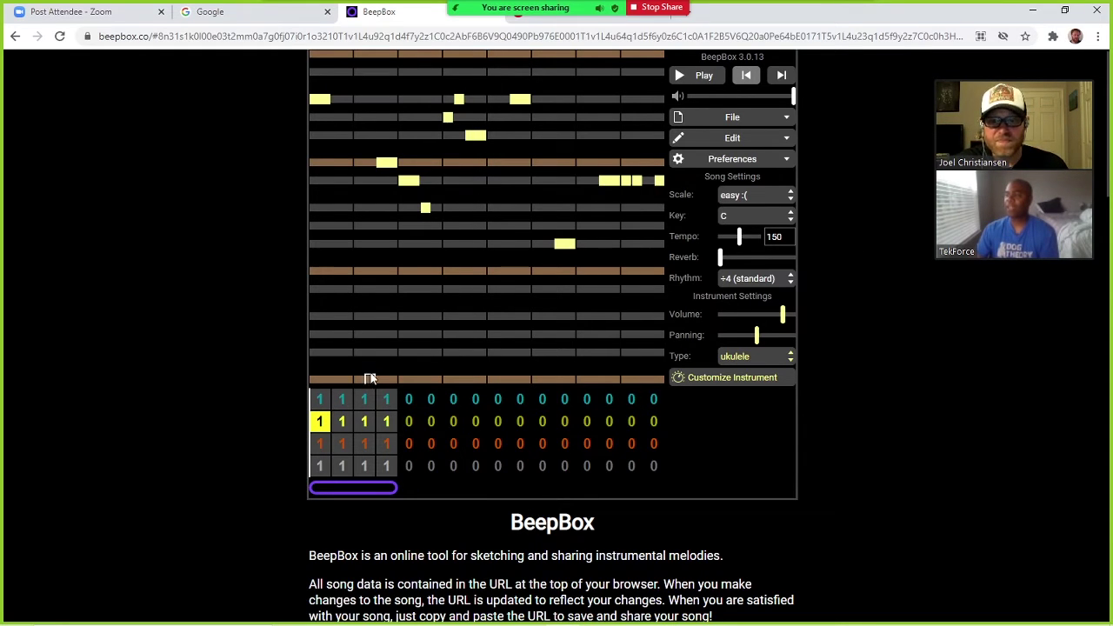
# - Make the third track a glockenspiel, remove one of its notes, and raise the reverb
pyautogui.click(322, 445)
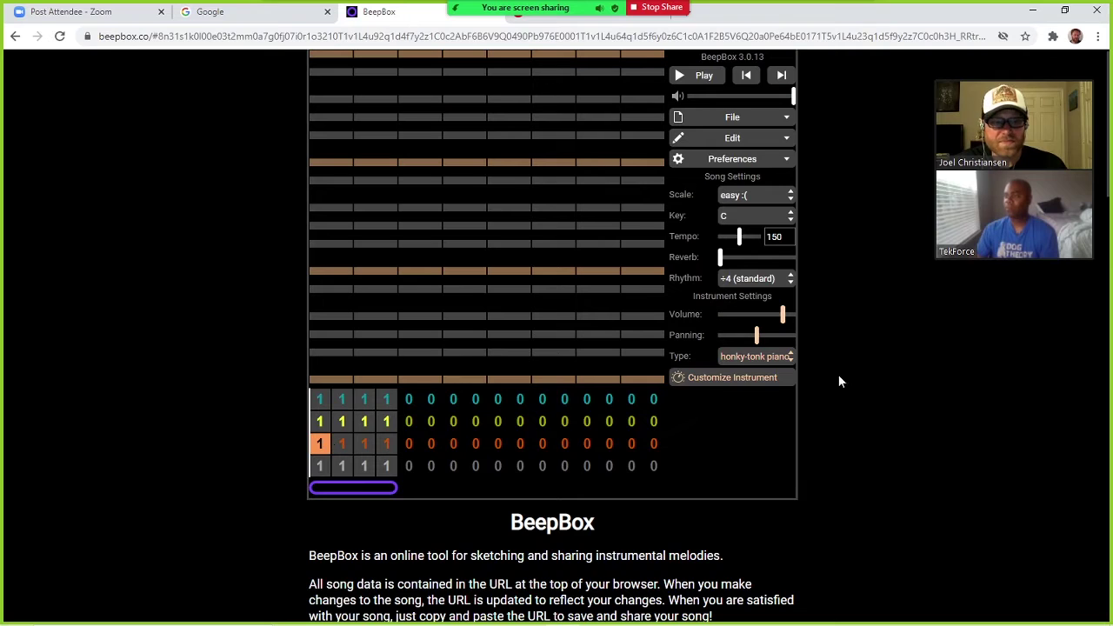
pyautogui.click(787, 363)
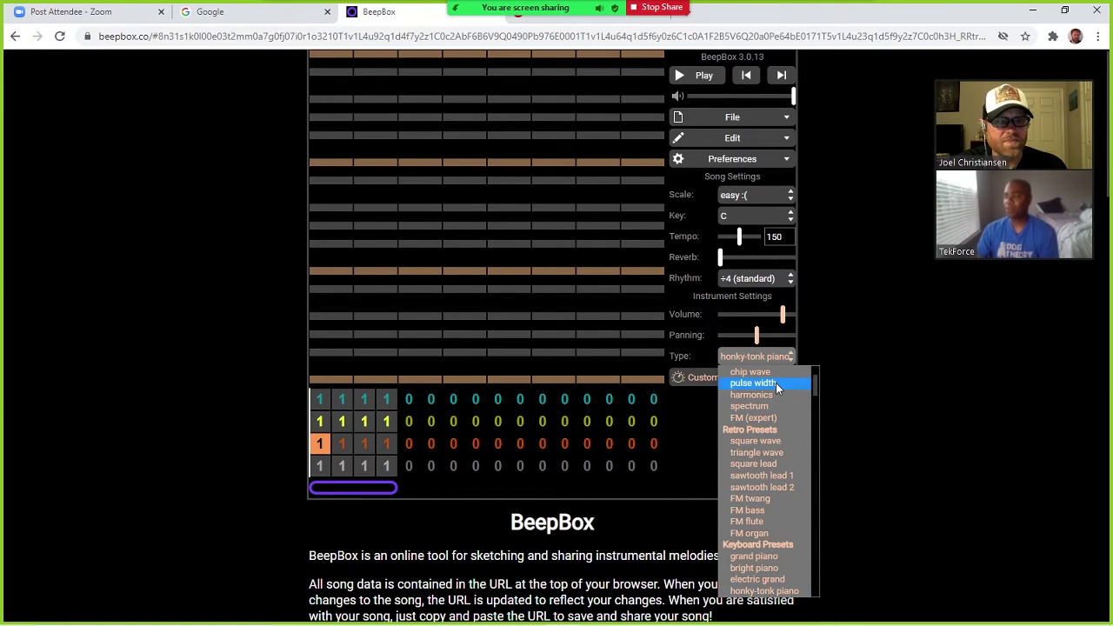
pyautogui.click(753, 383)
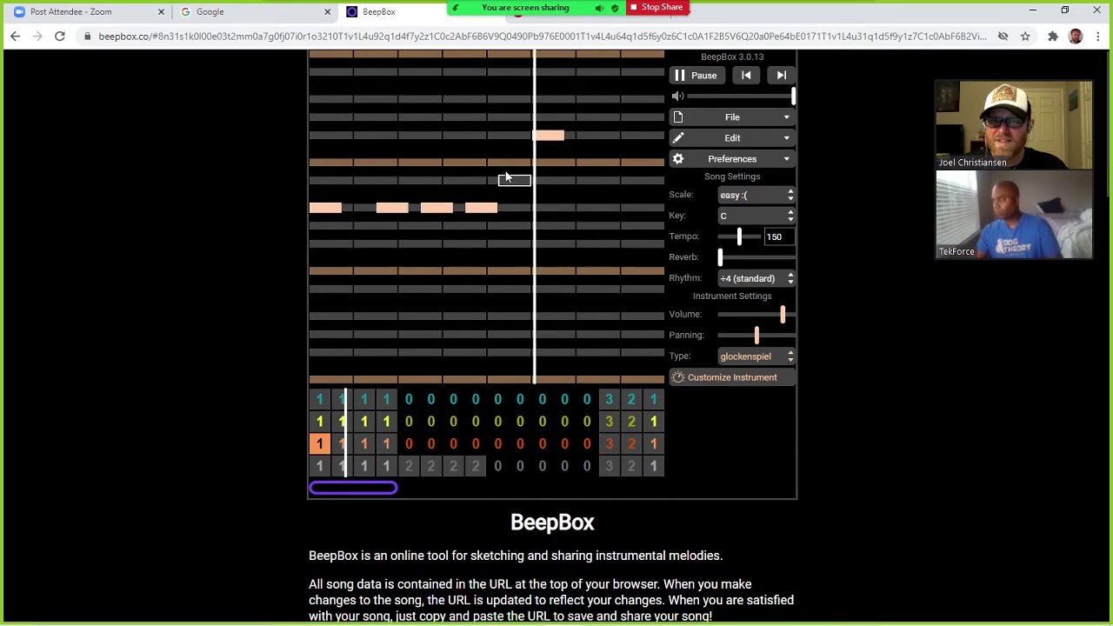
pyautogui.click(548, 135)
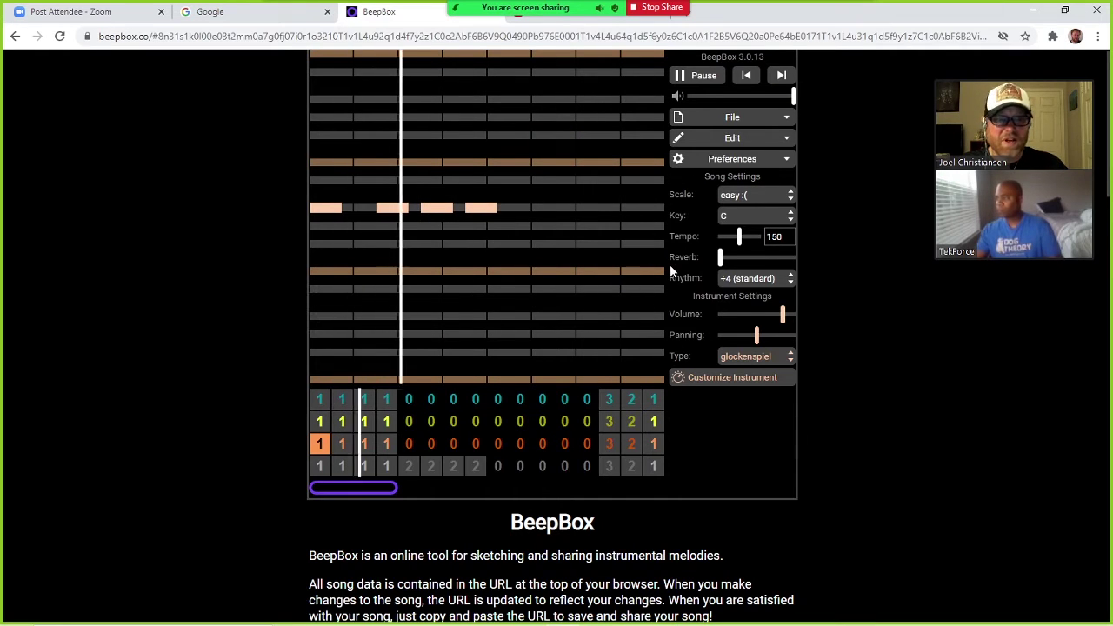
pyautogui.moveTo(720, 257); pyautogui.dragTo(769, 258)
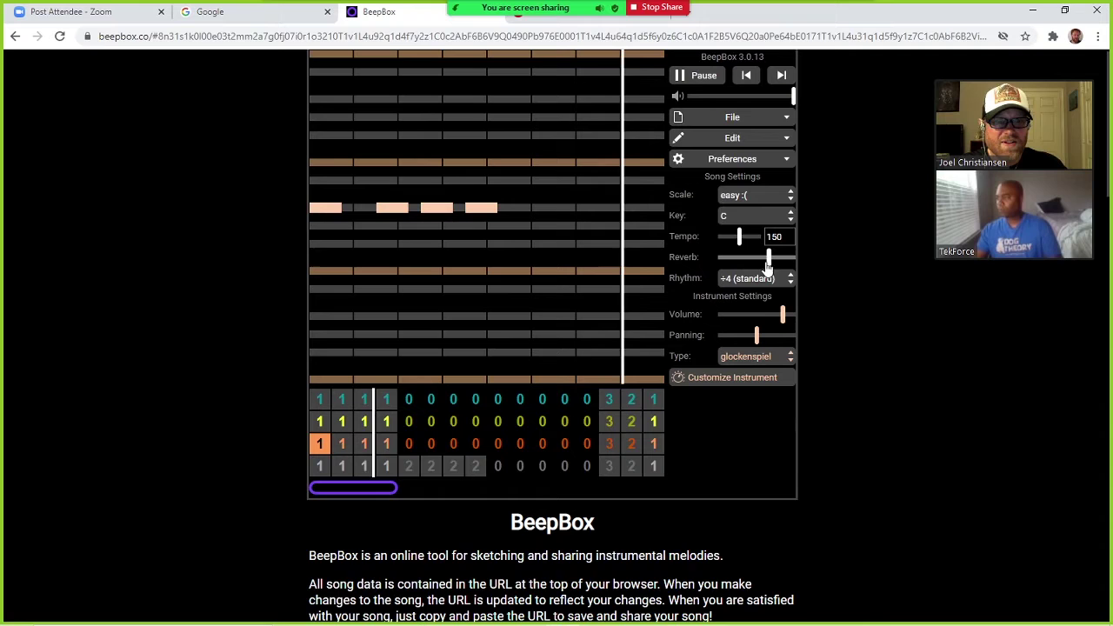
pyautogui.click(319, 421)
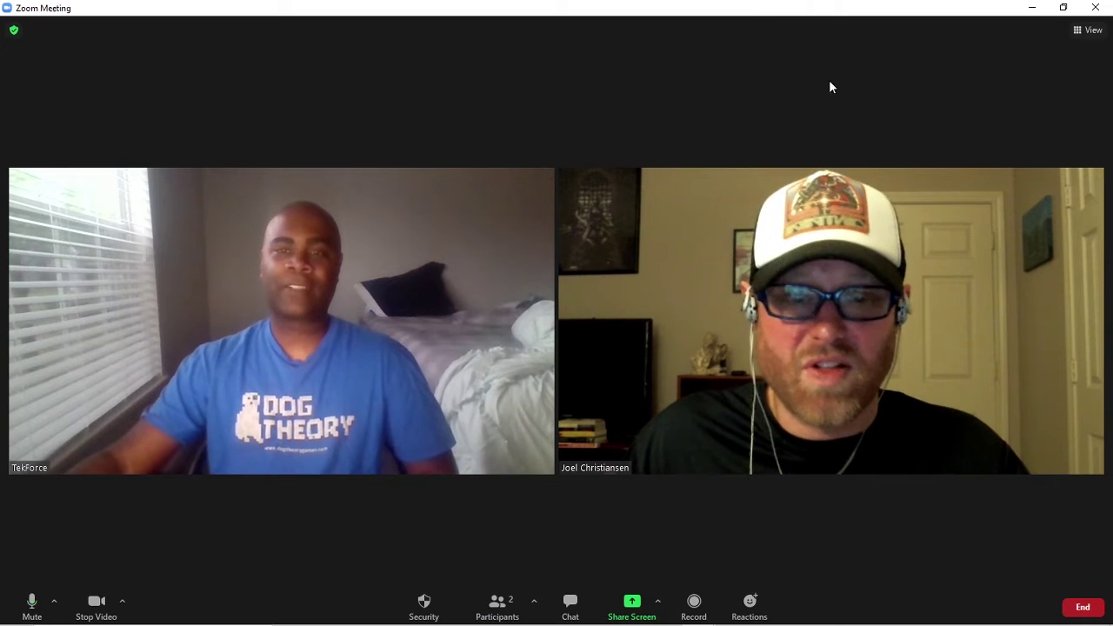
# - Switch from the Zoom two-person view back to BeepBox's standard drumset pattern
pyautogui.moveTo(511, 617)
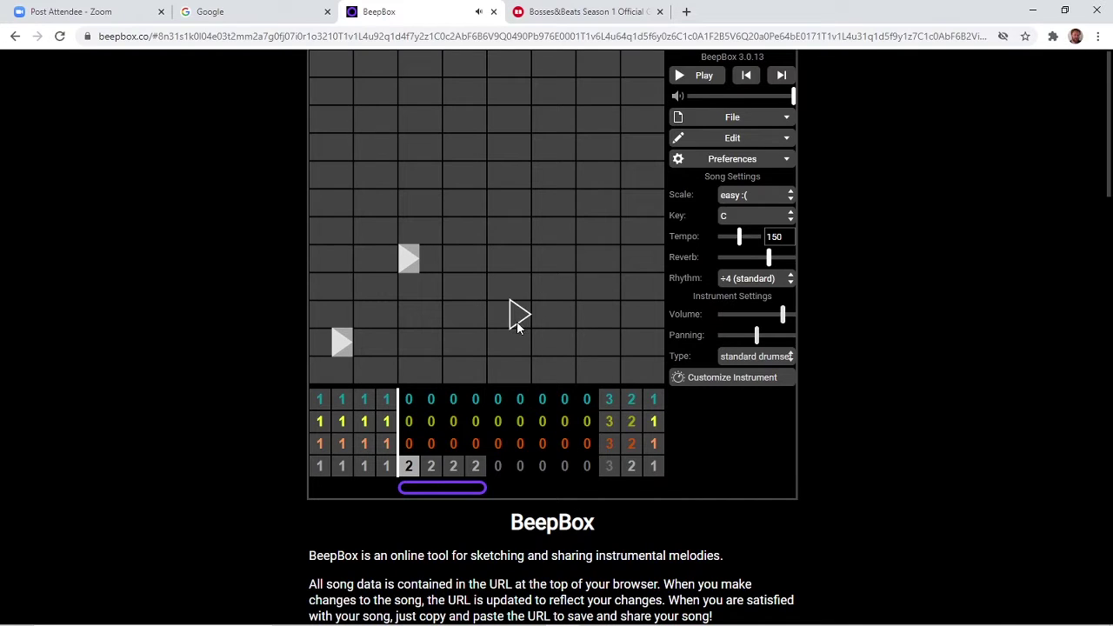
# - Add three drum hits to the beat pattern while the song plays
pyautogui.click(539, 346)
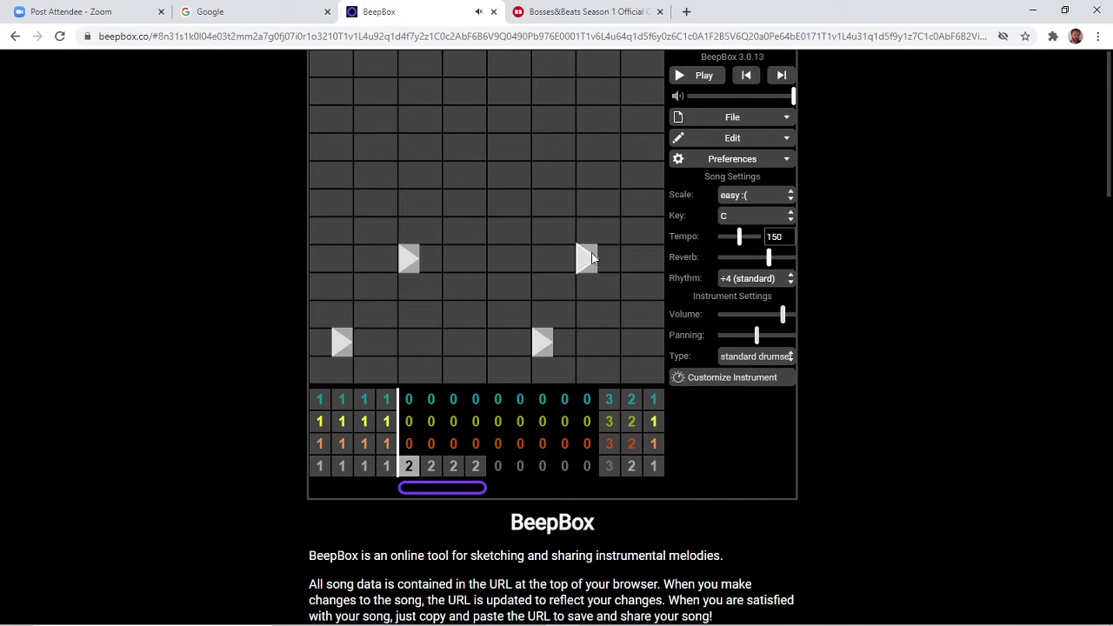
pyautogui.press('space')
pyautogui.click(320, 342)
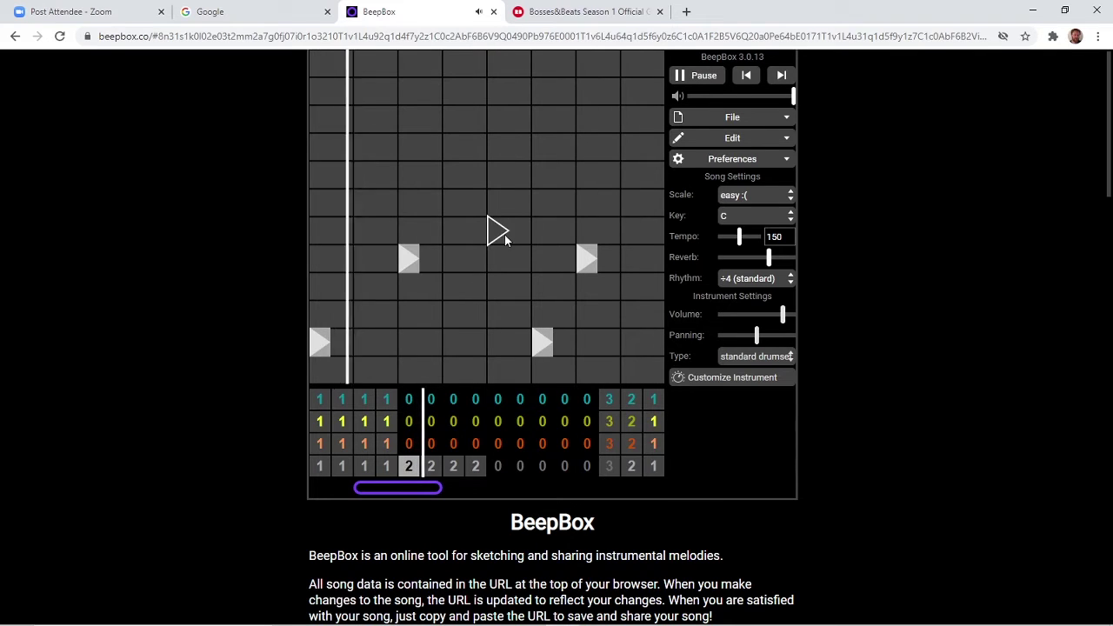
pyautogui.click(502, 344)
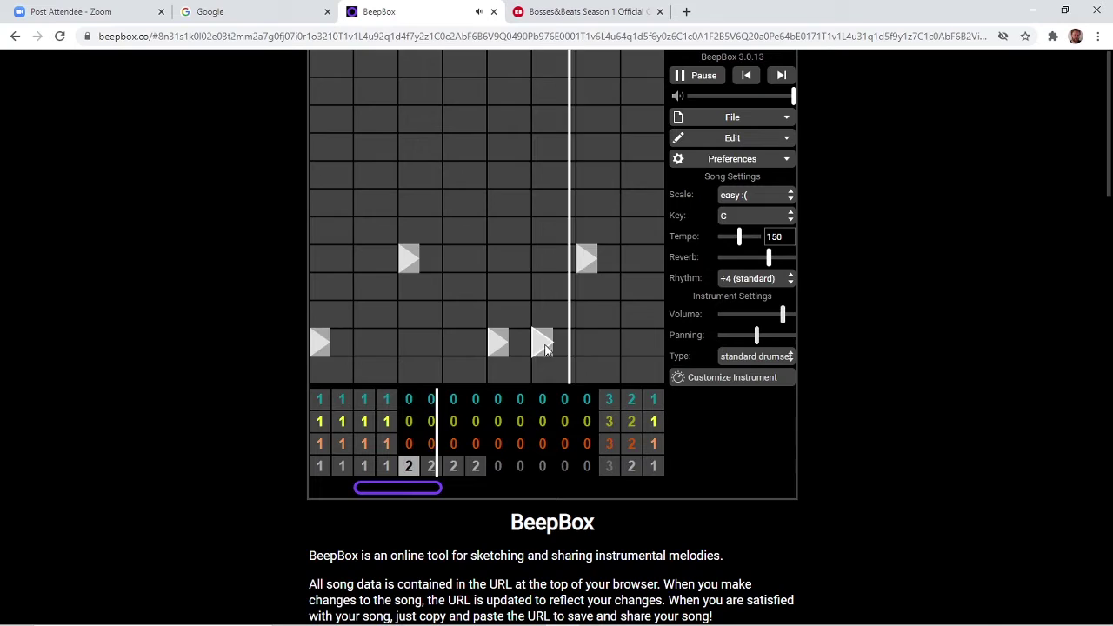
pyautogui.press('Up')
# - Change the third channel's instrument to distortion guitar
pyautogui.click(755, 356)
pyautogui.moveTo(818, 441); pyautogui.dragTo(817, 461)
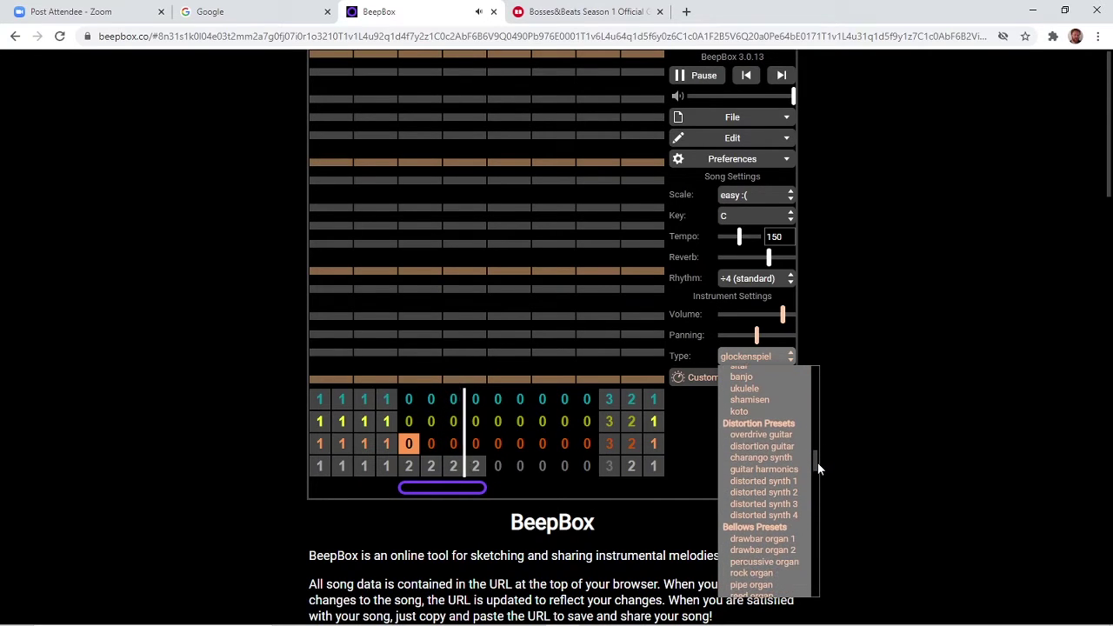
pyautogui.click(771, 447)
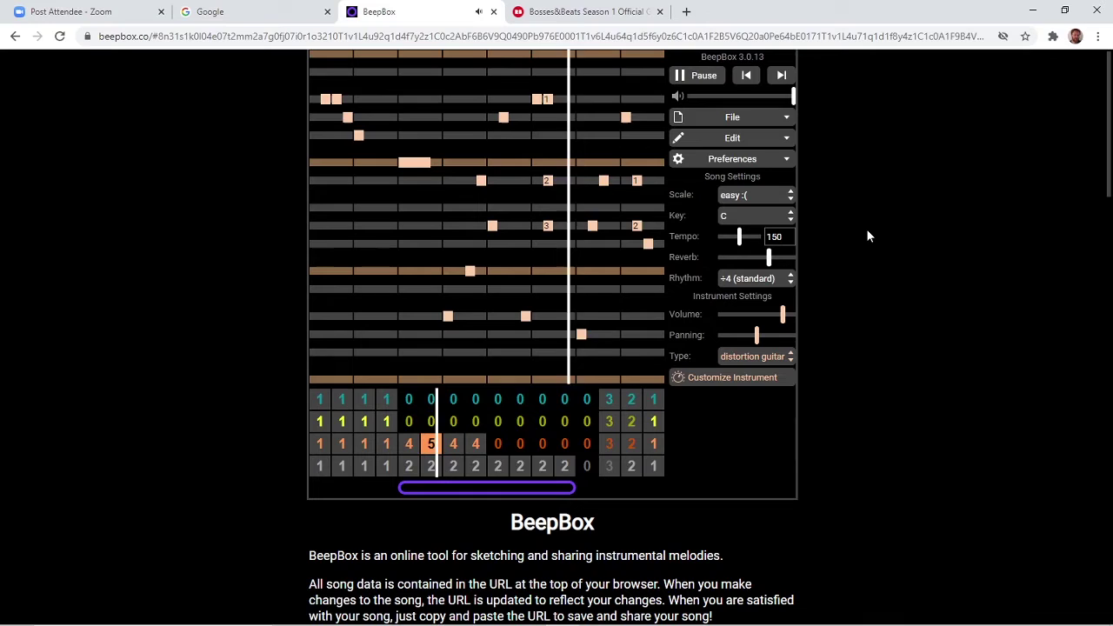
# - Set a guitar bar to pattern 5 and turn the ukulele volume all the way down
pyautogui.click(474, 445)
pyautogui.press('5')
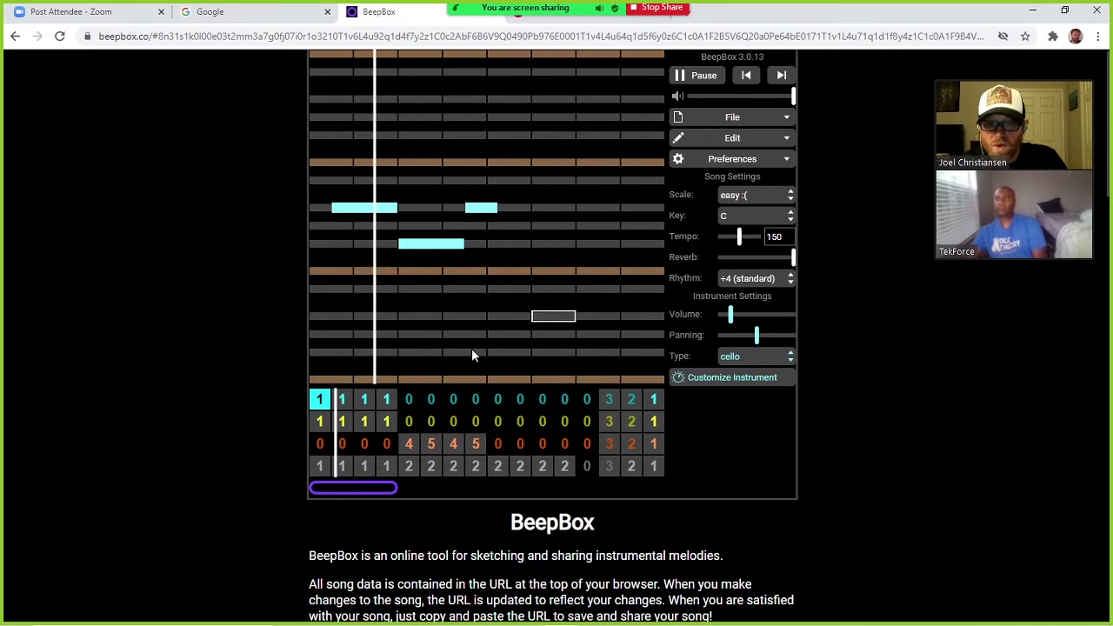
pyautogui.click(386, 422)
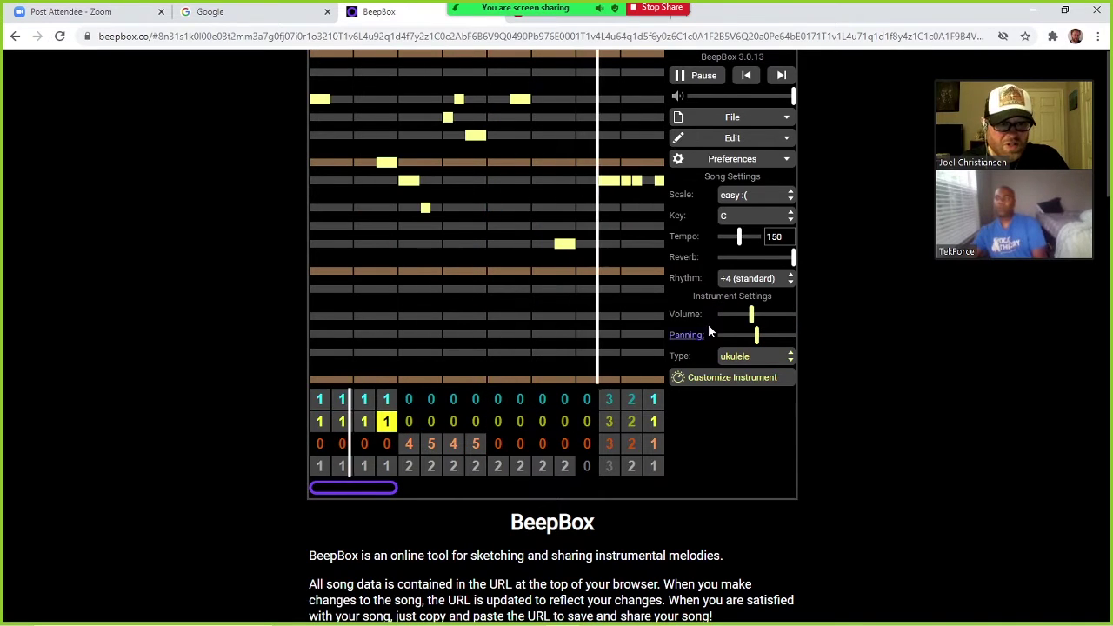
pyautogui.moveTo(752, 314); pyautogui.dragTo(706, 316)
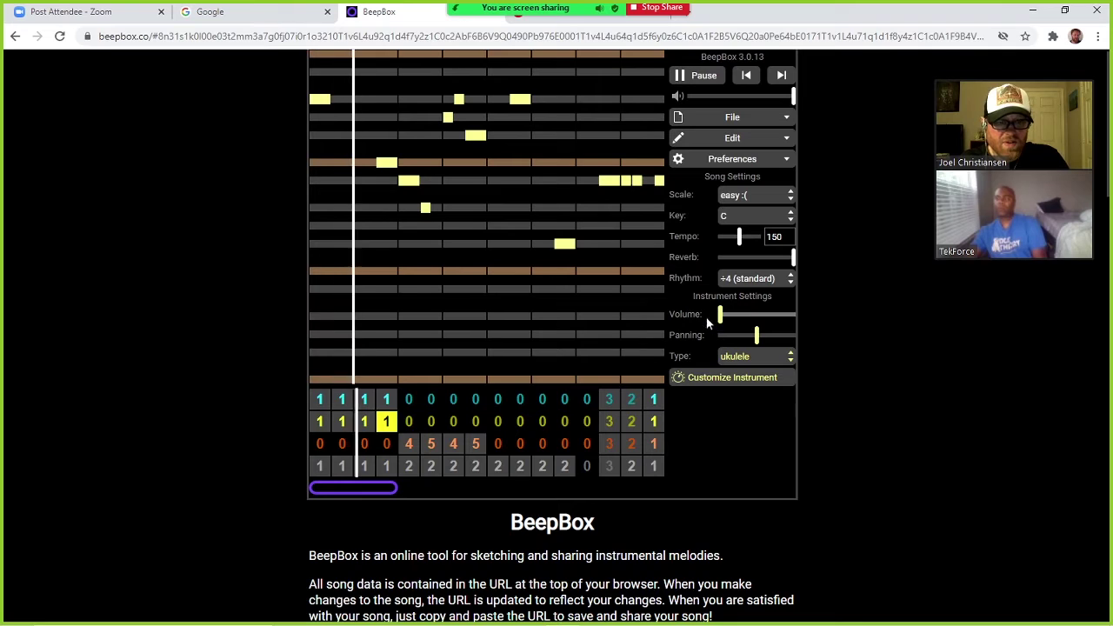
# - Add a long sliding note to the cello part and raise ukulele volume to about three-quarters
pyautogui.click(321, 401)
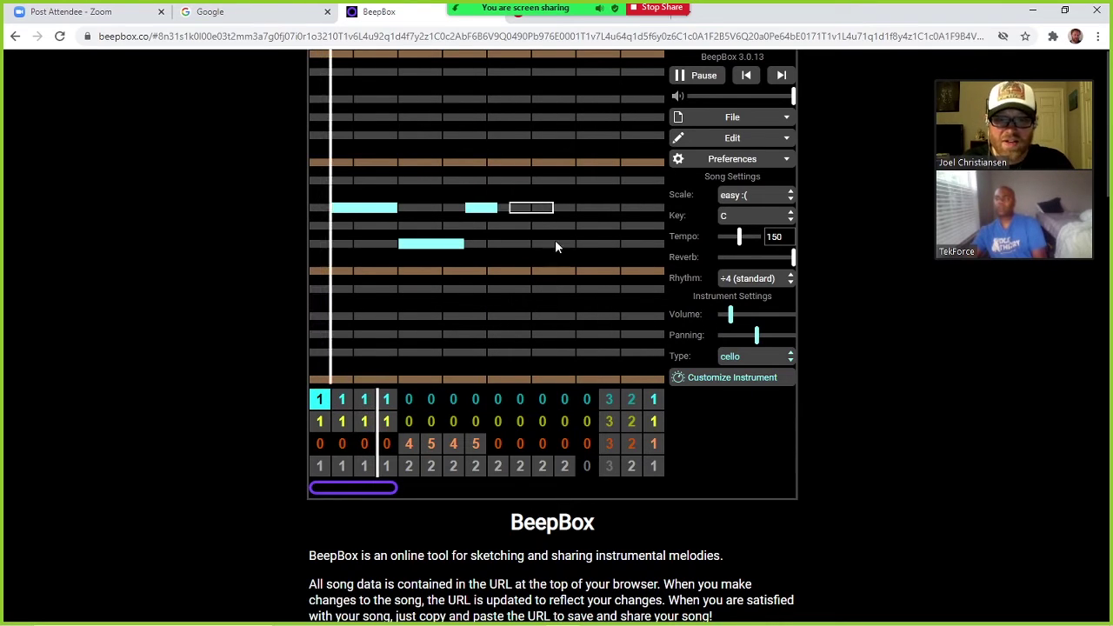
pyautogui.hotkey('ctrl', 'z')
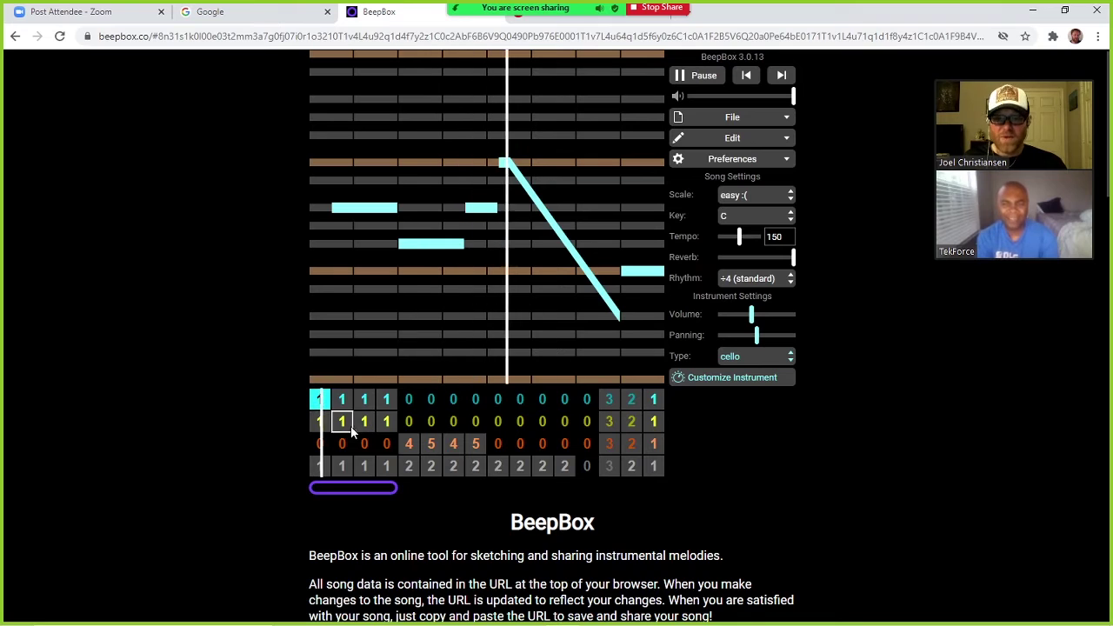
pyautogui.click(320, 423)
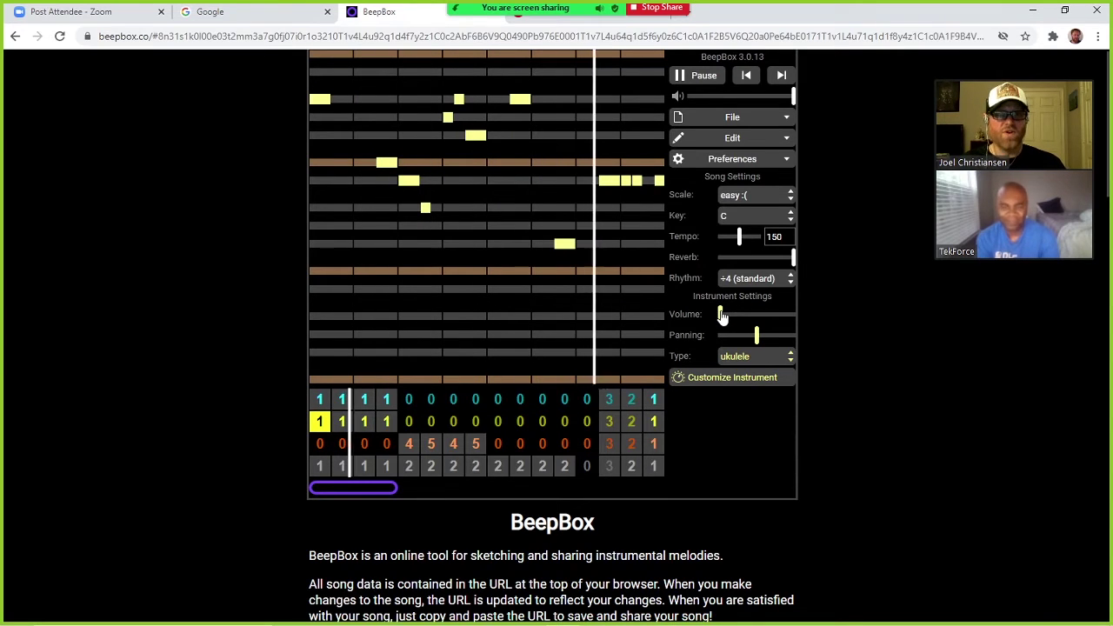
pyautogui.moveTo(720, 315); pyautogui.dragTo(772, 320)
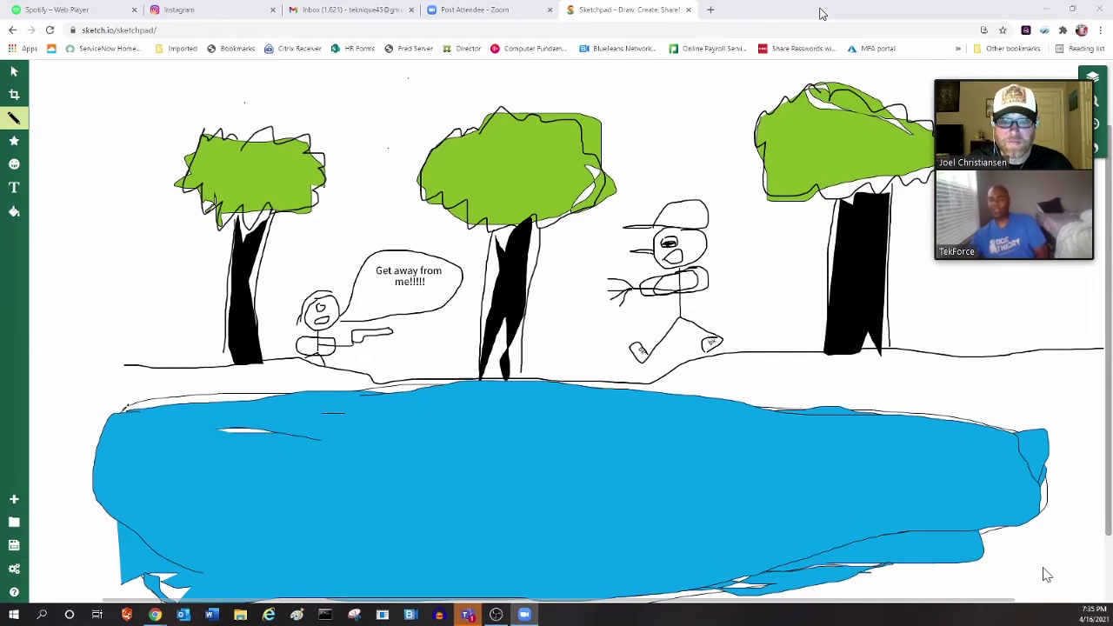
# - Open the Sketchpad Pencil tool's settings and its Fill colour picker
pyautogui.moveTo(100, 537)
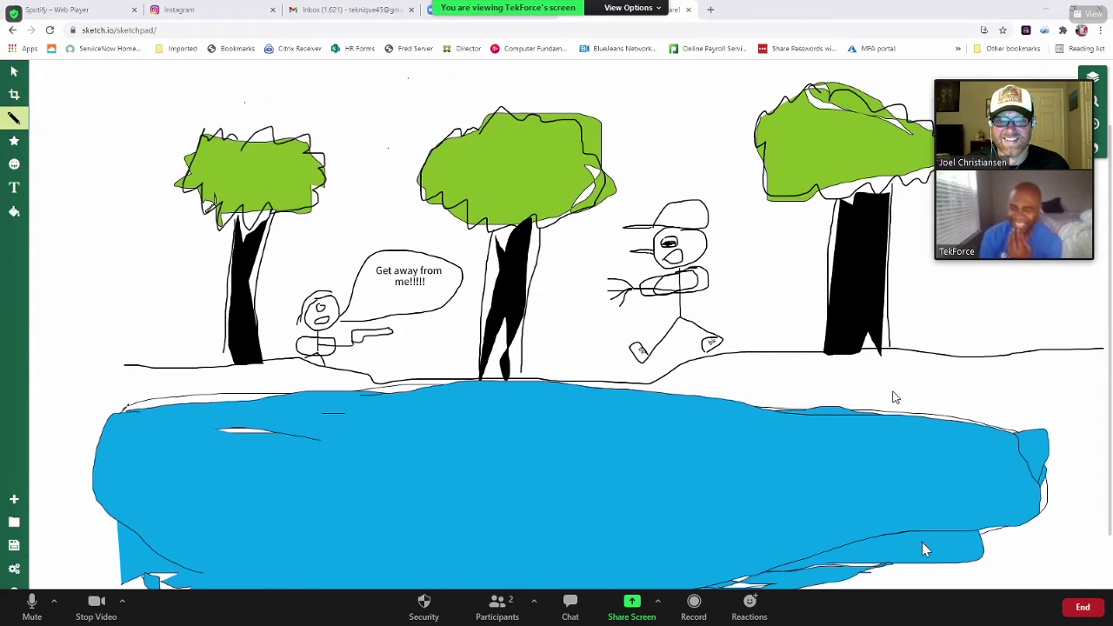
pyautogui.moveTo(922, 542)
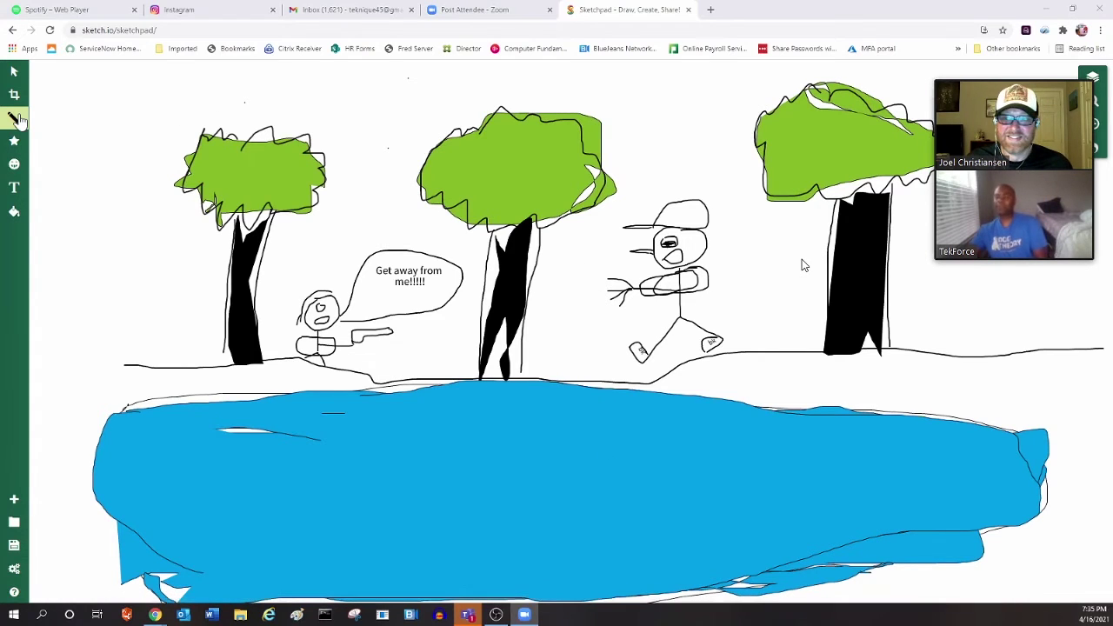
pyautogui.click(17, 120)
pyautogui.click(65, 165)
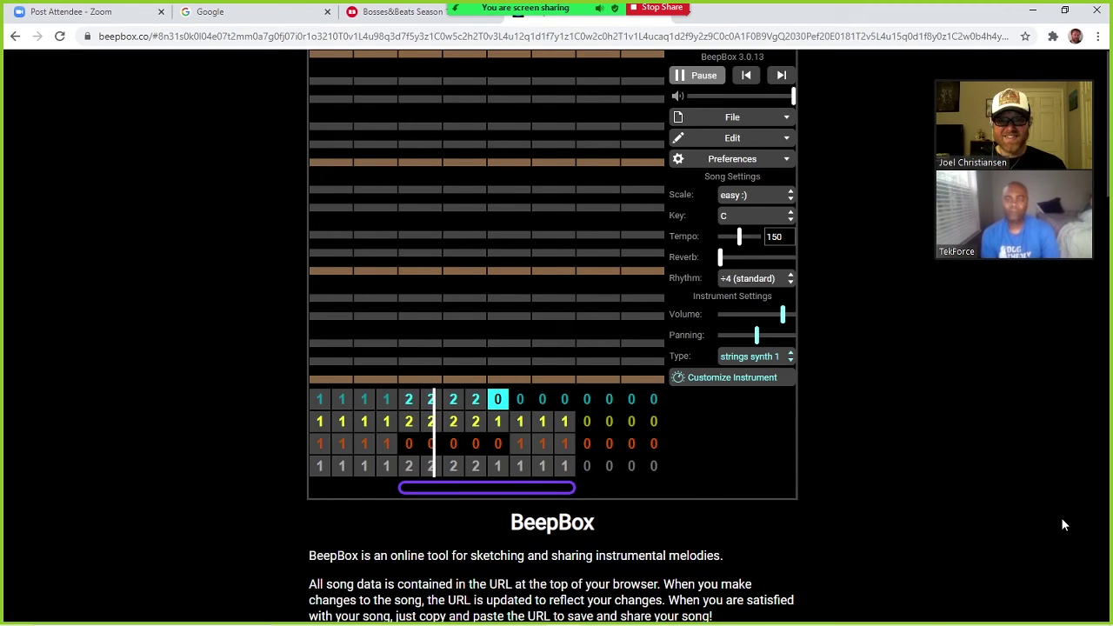
# - End the BeepBox screen share with Alt+S to show the Sketchpad beach scene
pyautogui.hotkey('alt', 's')
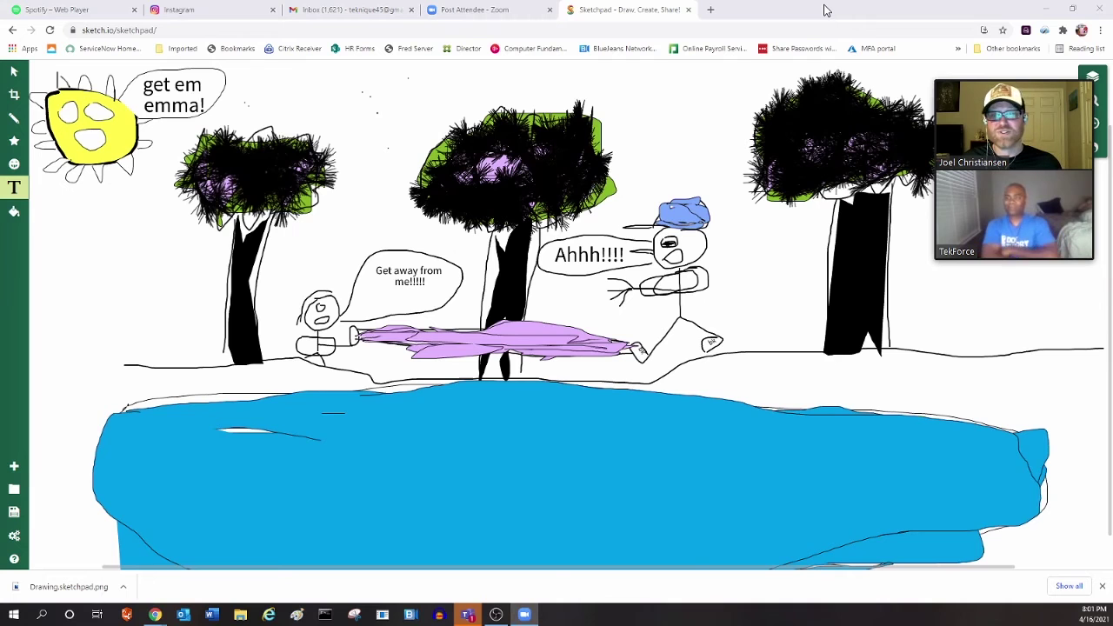
# - End the Sketchpad share with Alt+S, returning to Zoom's two video tiles
pyautogui.hotkey('alt', 's')
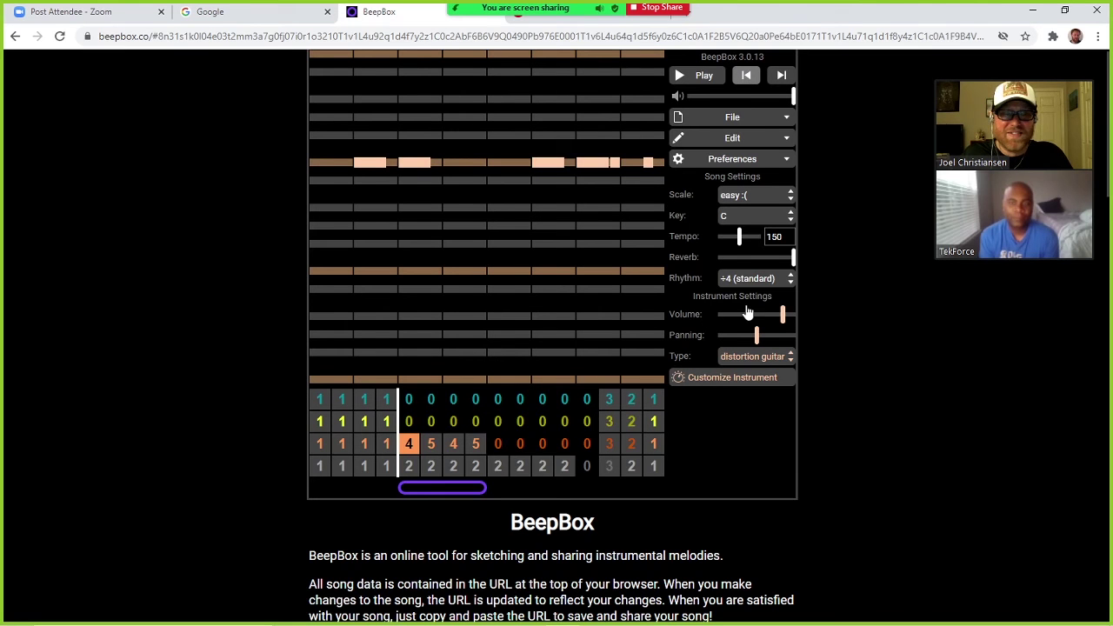
# - Play the distortion guitar song at tempo 150 in key C
pyautogui.click(706, 77)
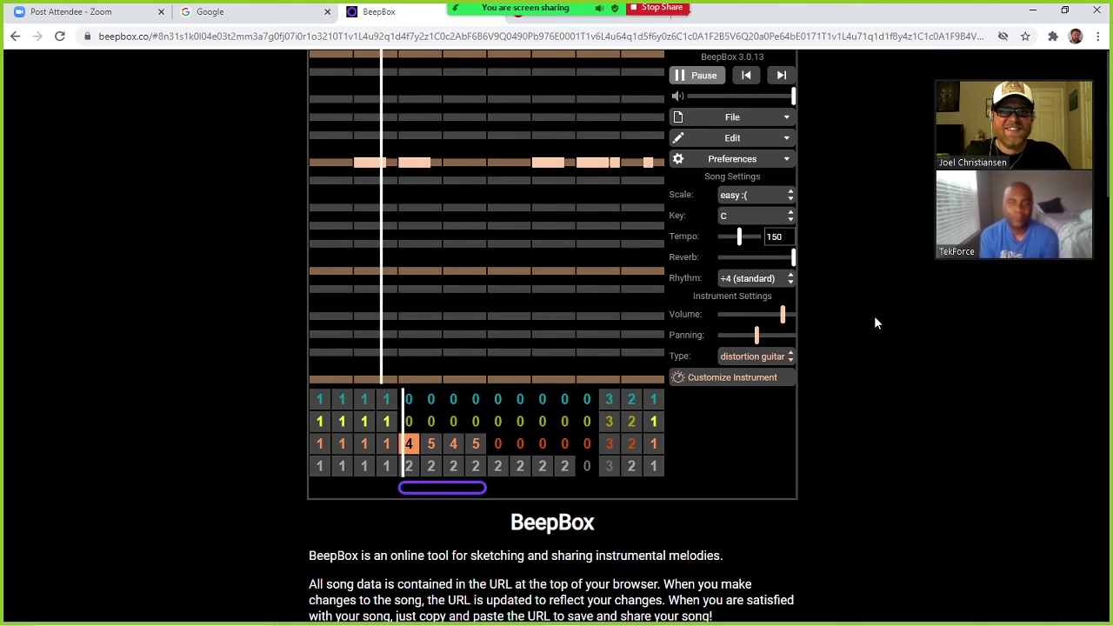